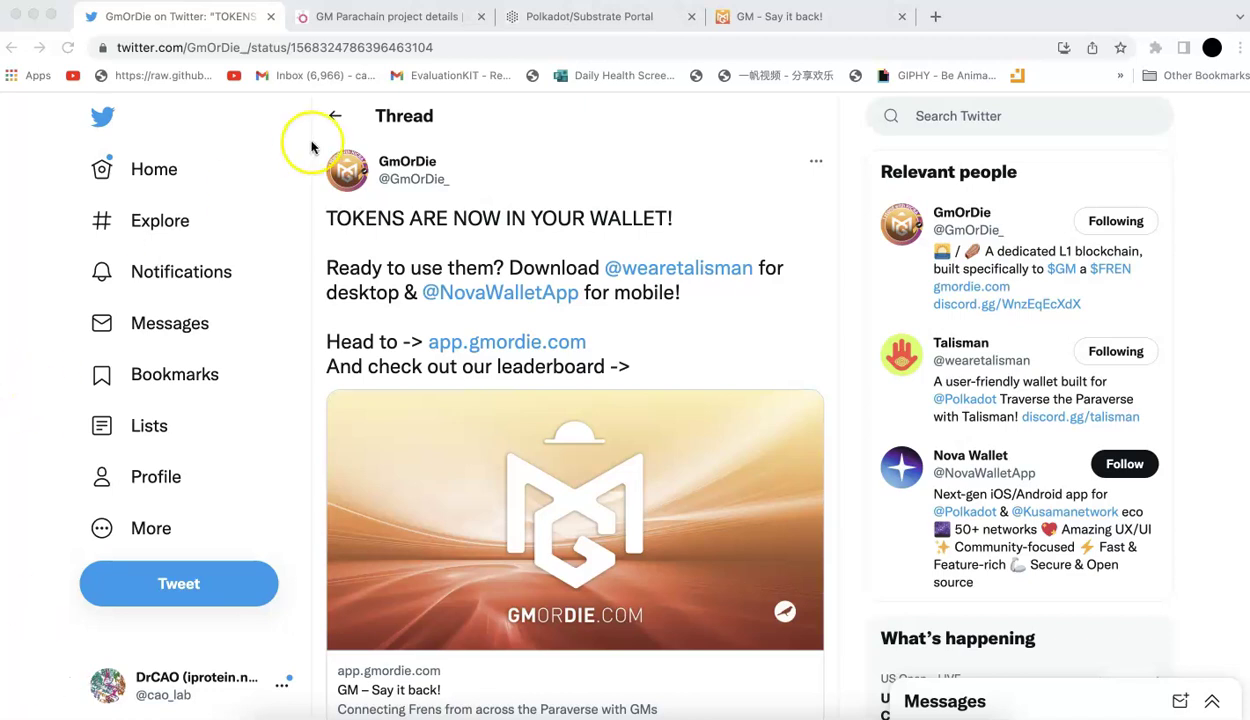
- Go from the GmOrDie tweet to the GM Parachain project details tab
left_click(370, 20)
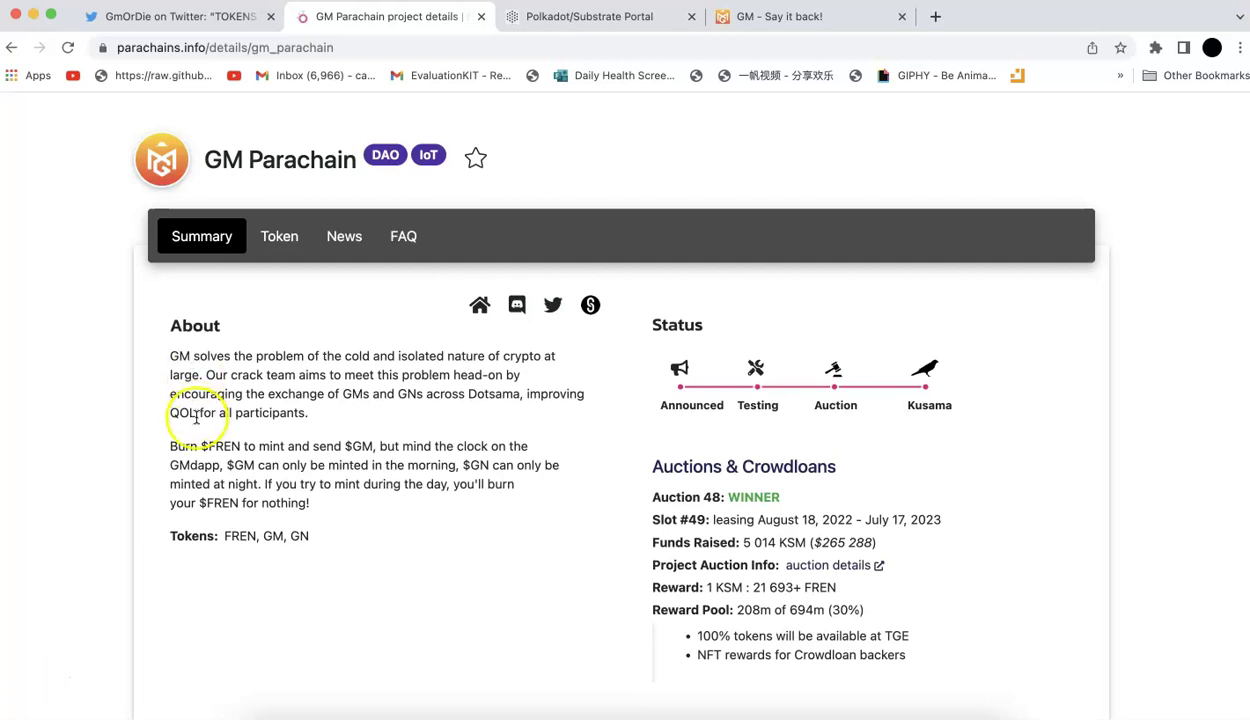
- Highlight $FREN in the GM Parachain About text, then return to the GmOrDie tweet
left_click_drag(201, 446, 240, 447)
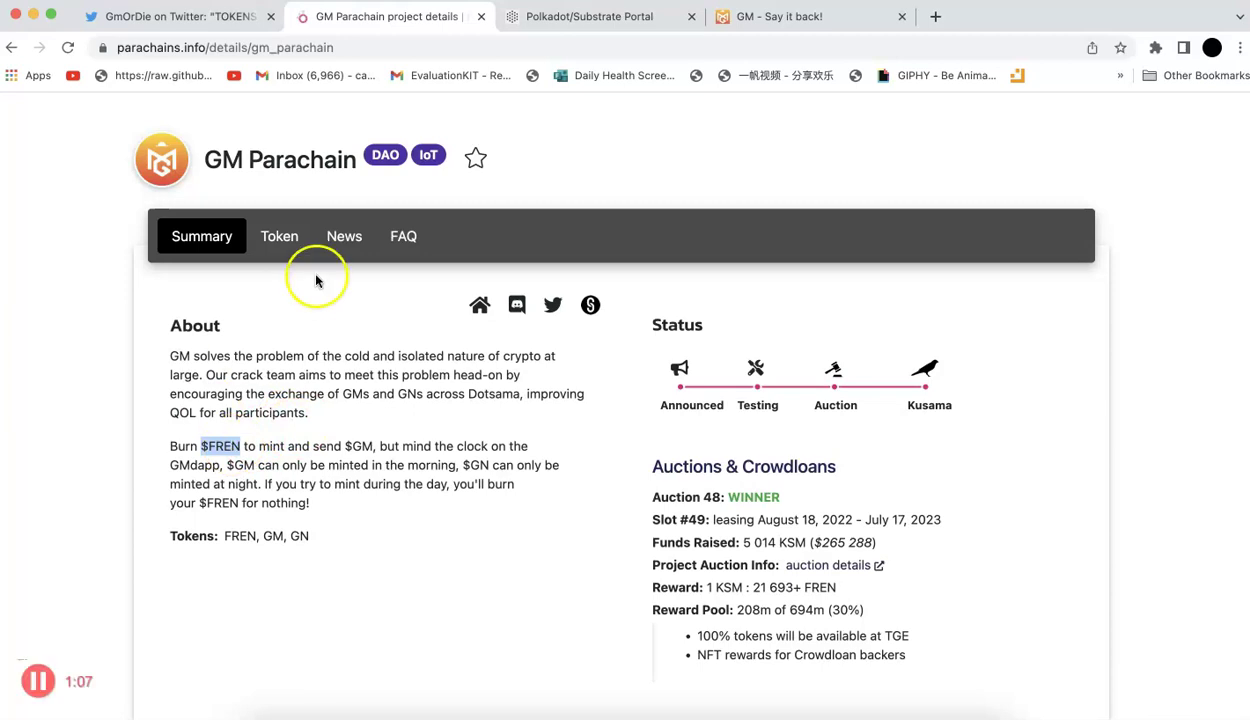
left_click(214, 17)
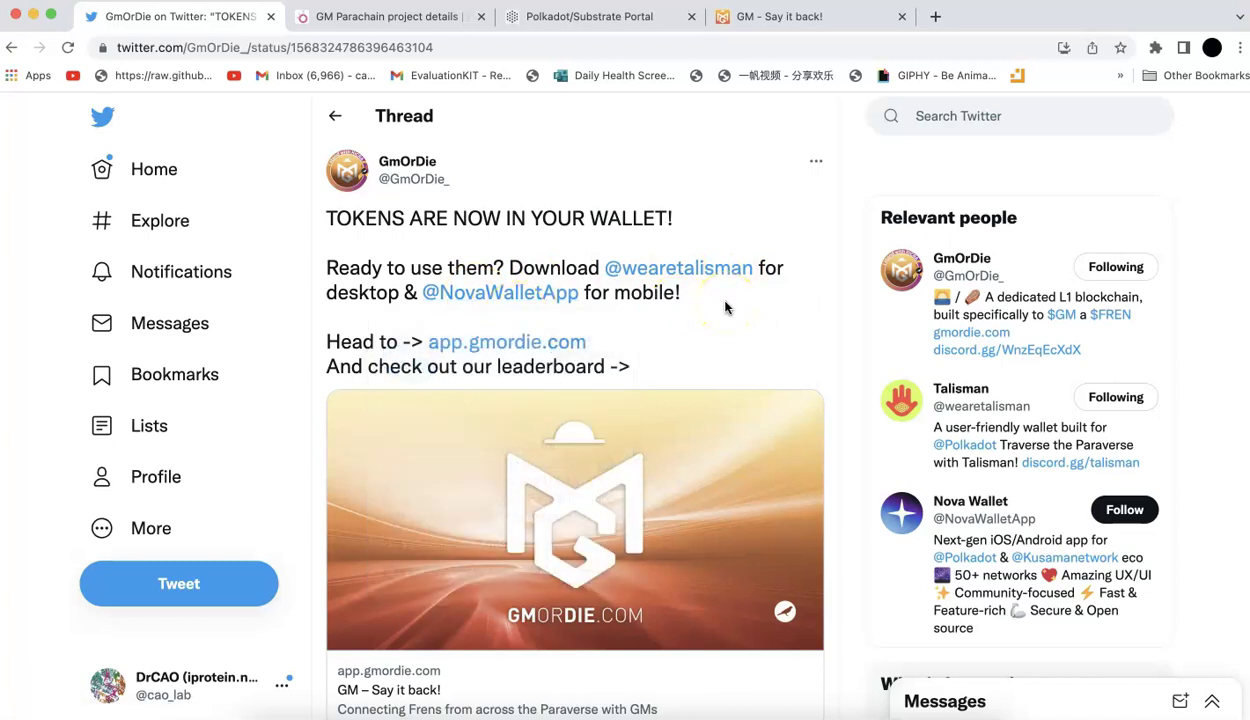
- View the 277,533.7545 FREN balance in Accounts, then go to the GM dapp
left_click(580, 18)
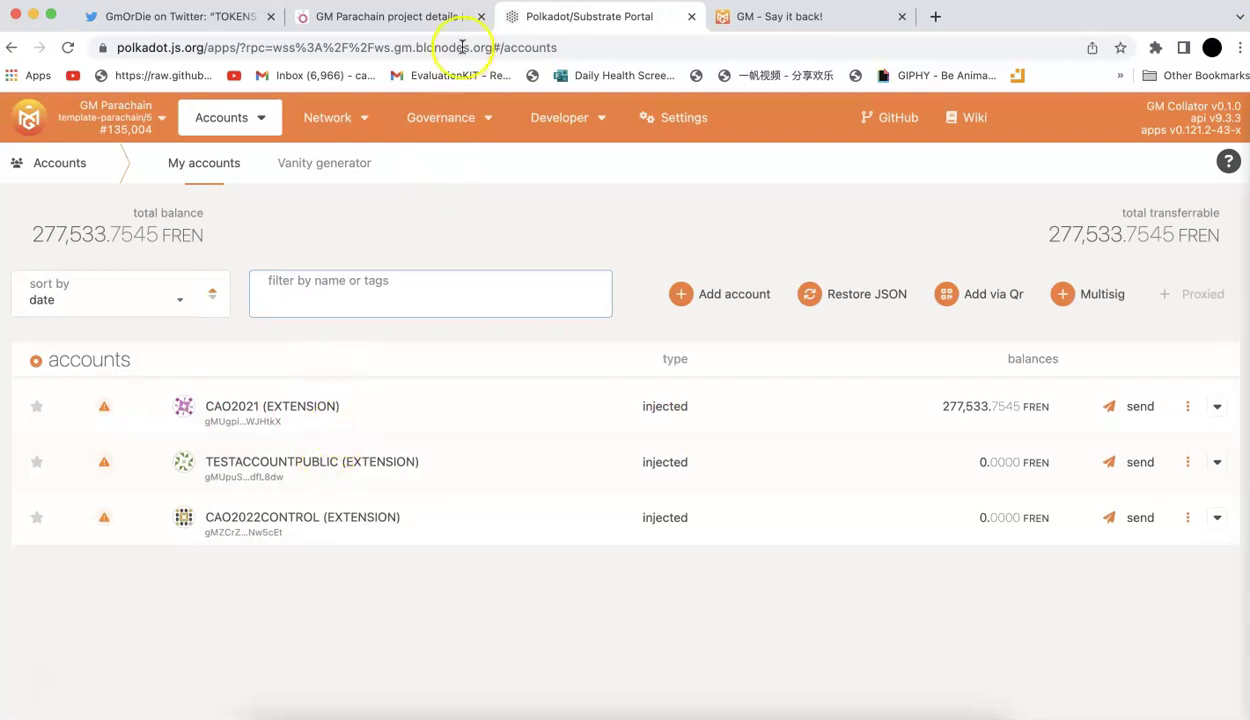
left_click(780, 16)
- Reload app.gmordie.com, glancing at Twitter before coming back to the GM dapp
left_click(374, 50)
key("Return")
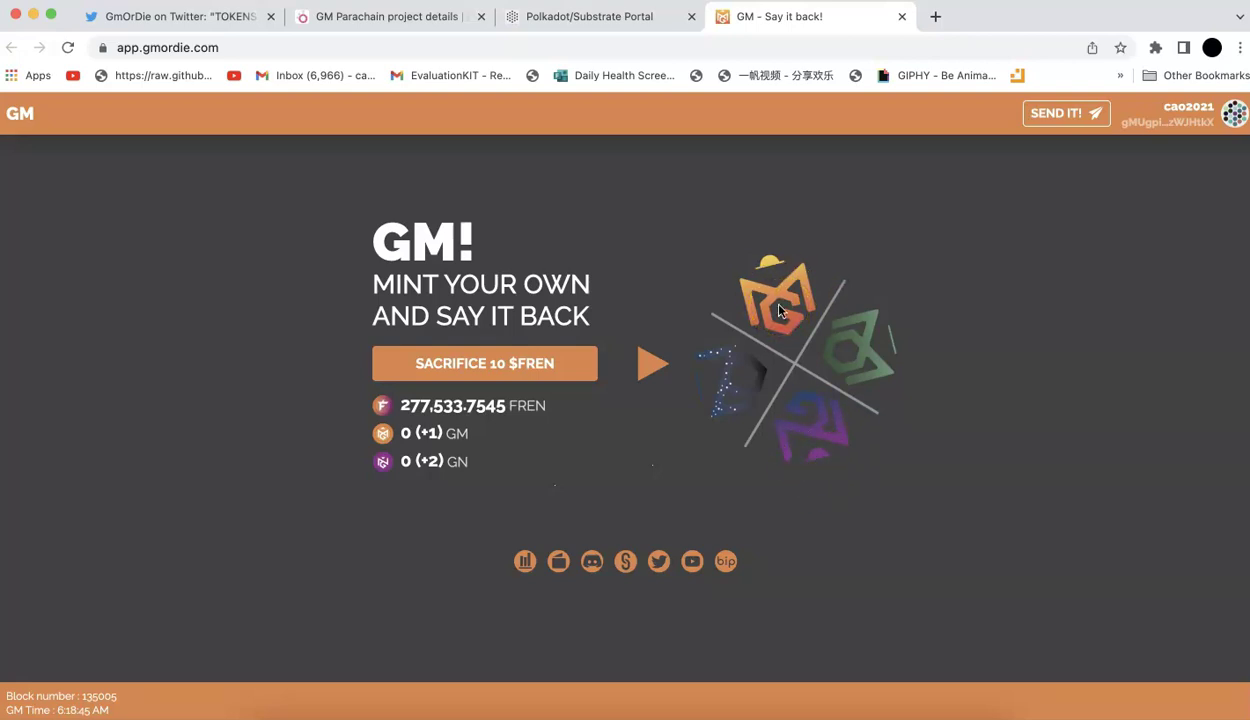
key("super+1")
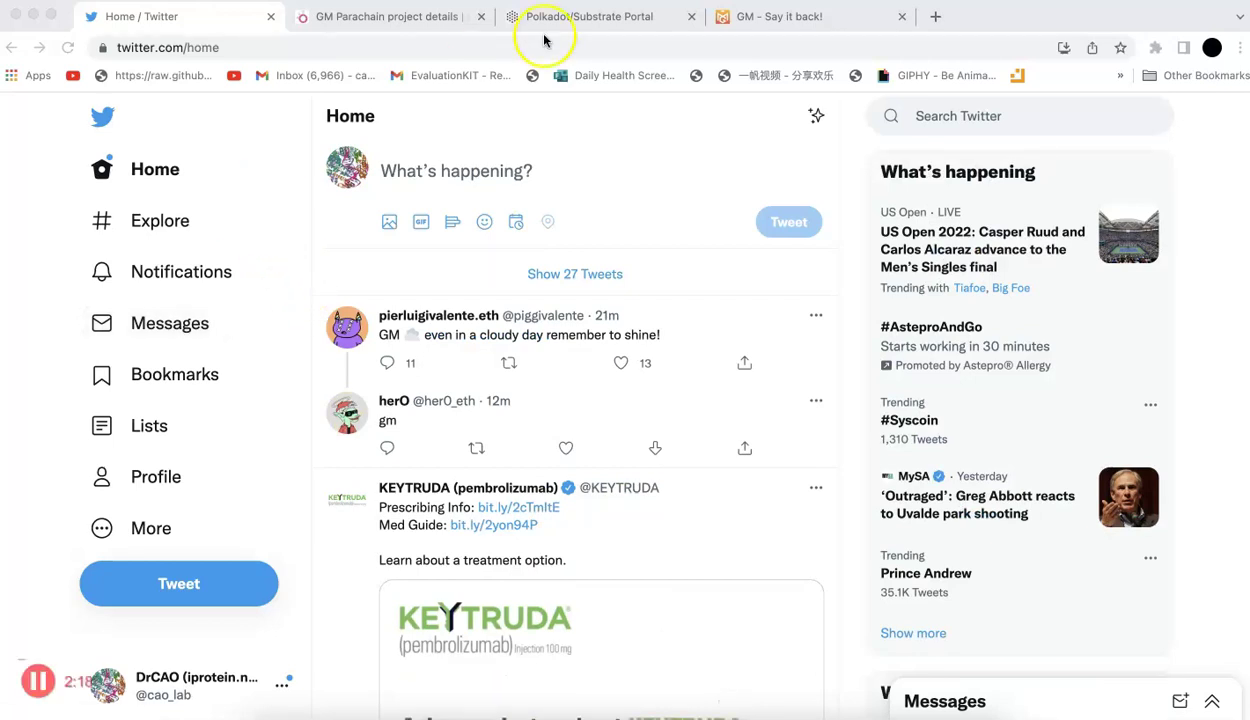
left_click(757, 22)
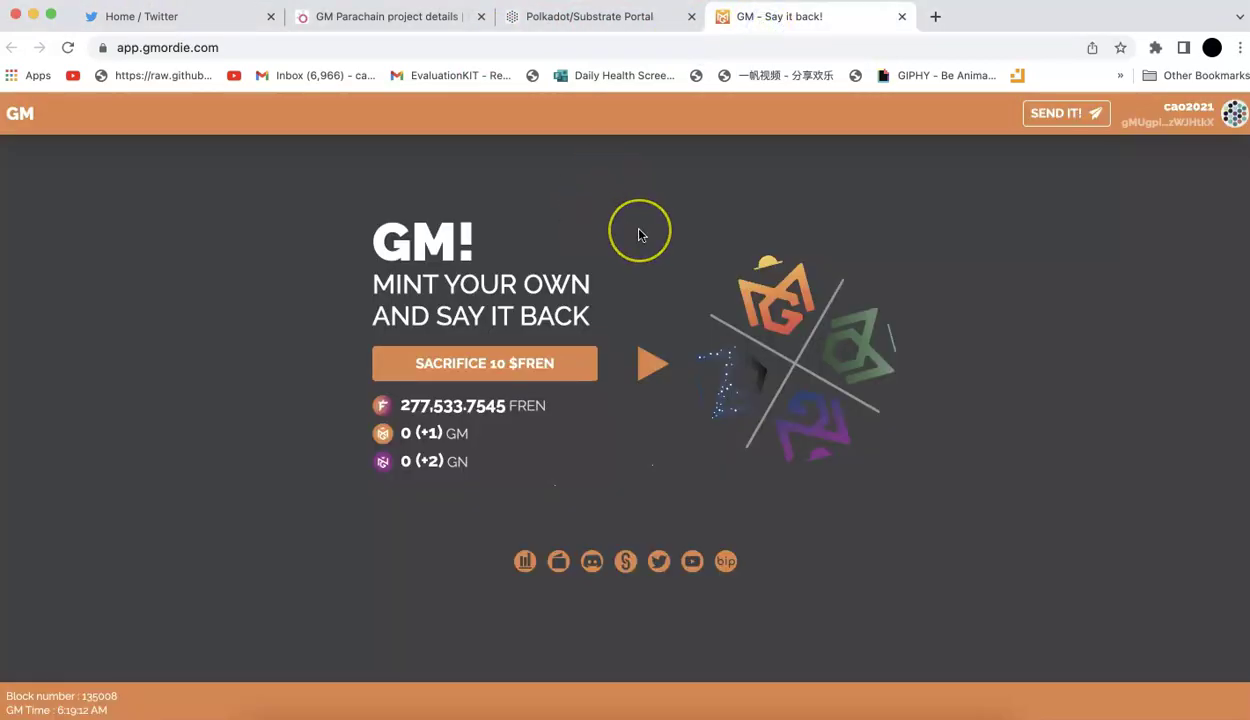
- Reveal the exact FREN balance tooltip and compare it with the wallet's 277,533.7545 FREN
left_click(617, 165)
left_click(435, 411)
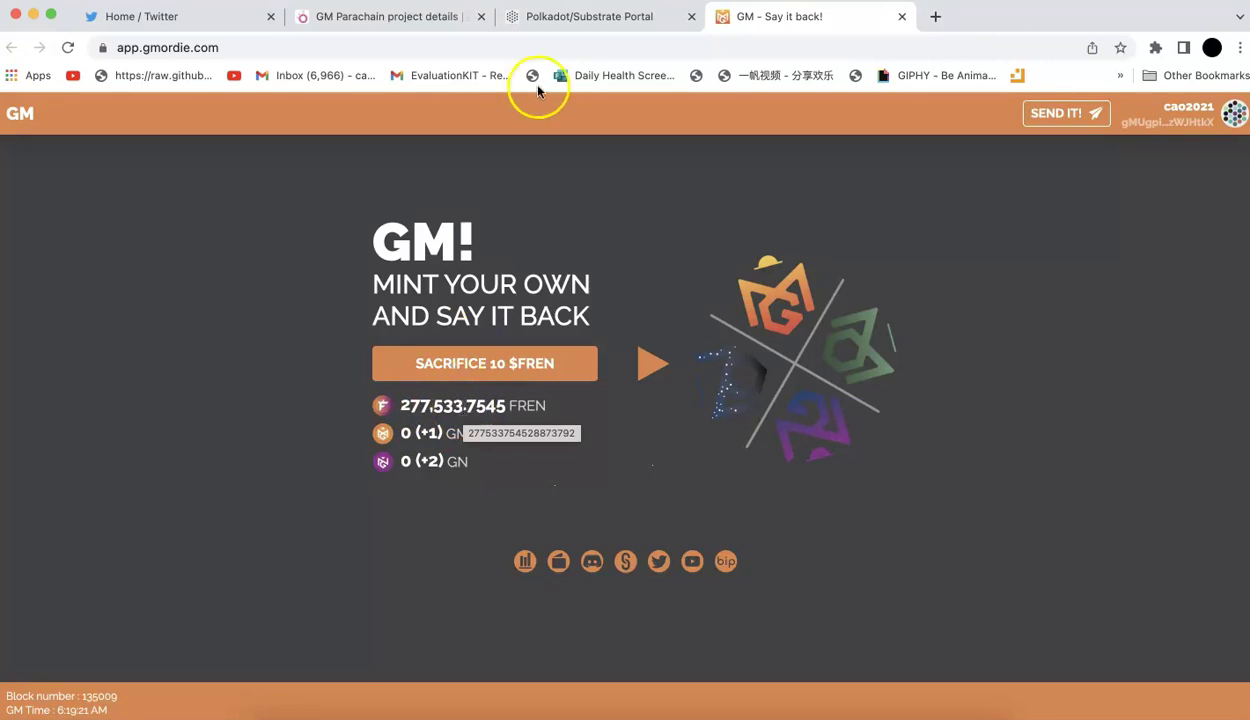
left_click(575, 16)
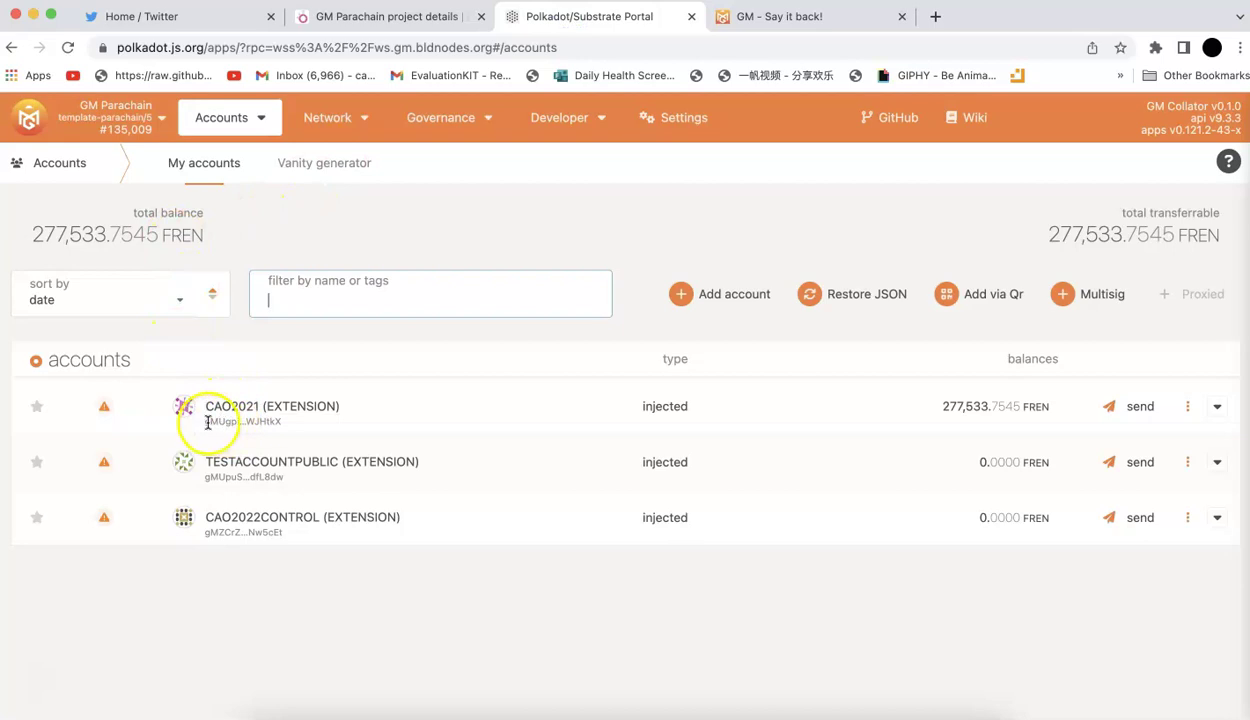
- Select the funded CAO2021 account's address for copying, cross-checking the GM dapp balance
left_click_drag(206, 421, 268, 421)
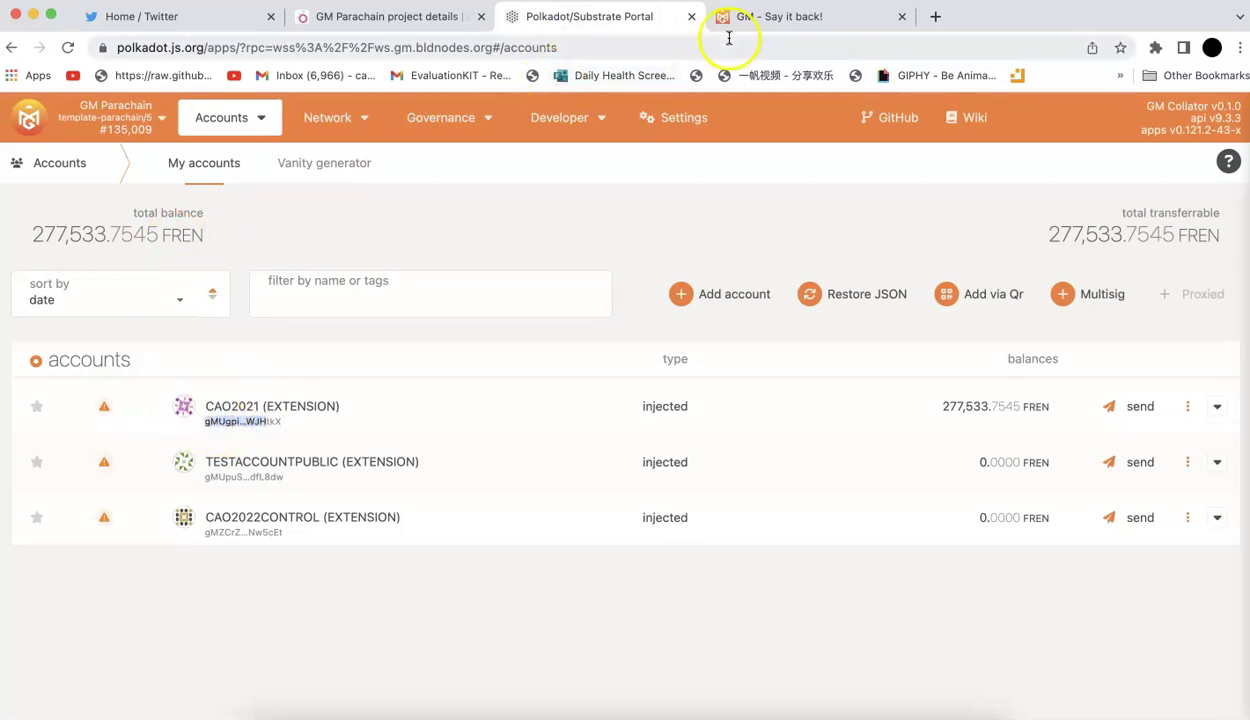
left_click(776, 20)
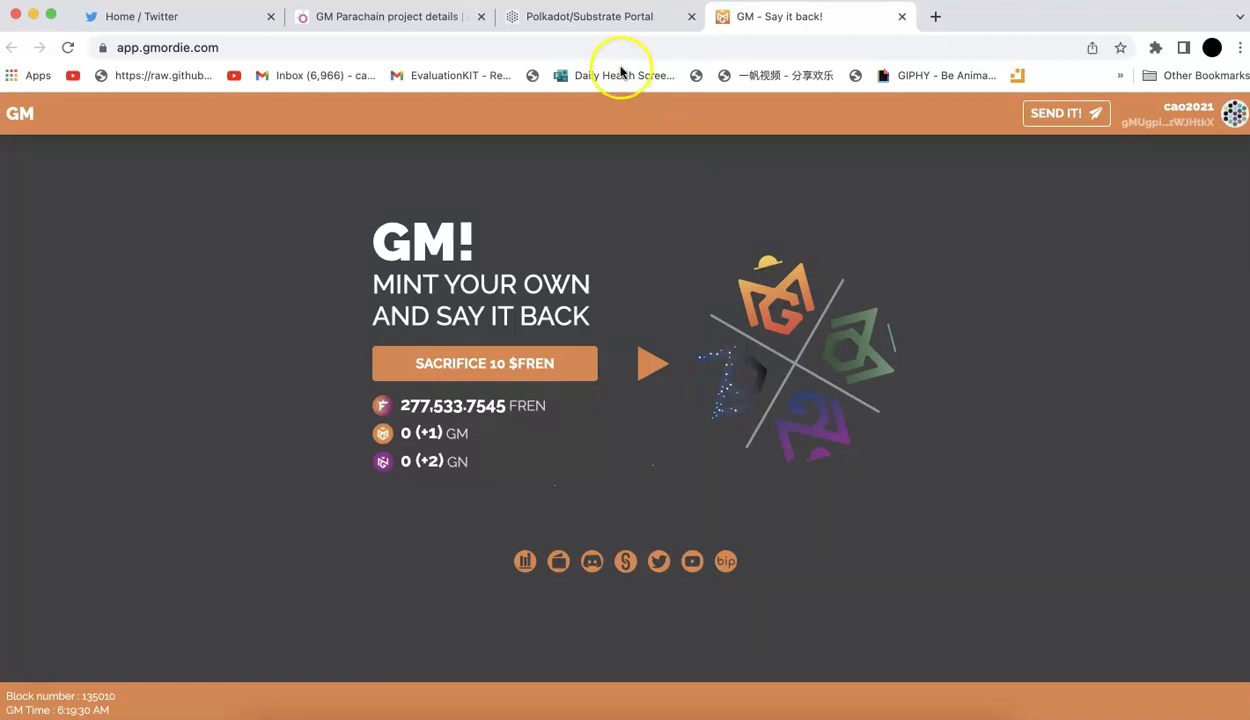
left_click(564, 16)
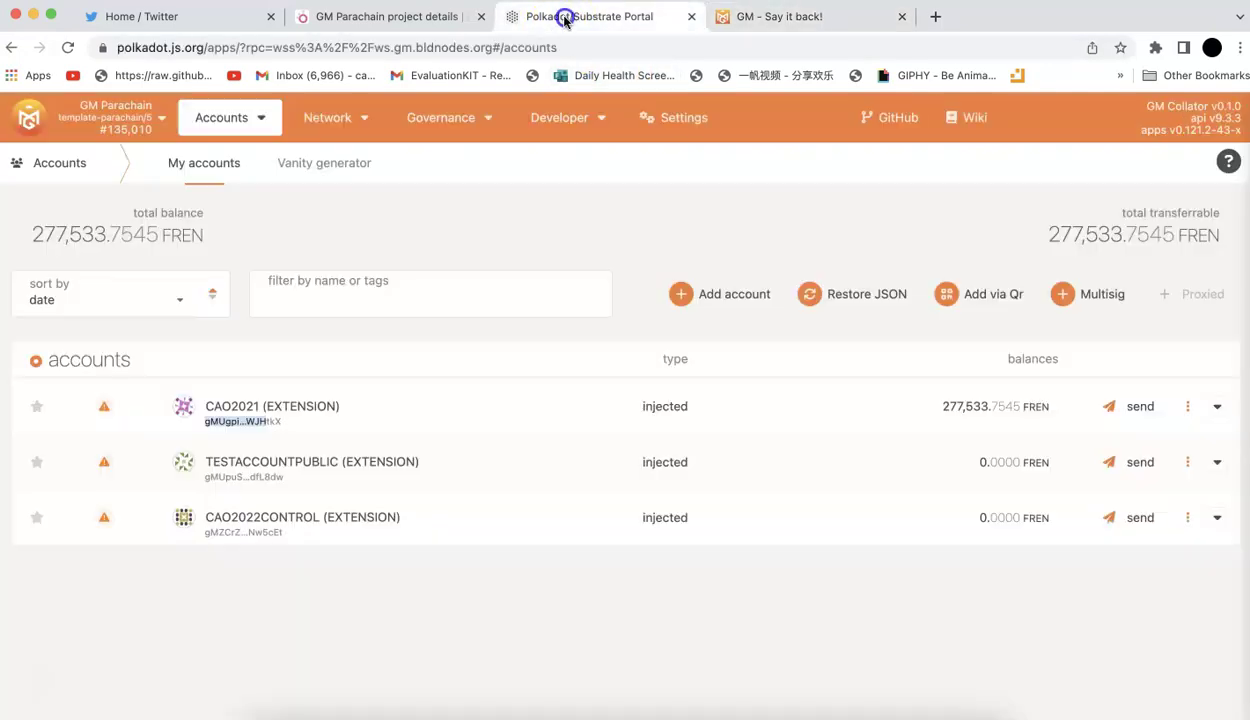
- Go back to the GM Parachain details page on parachains.info
left_click(330, 16)
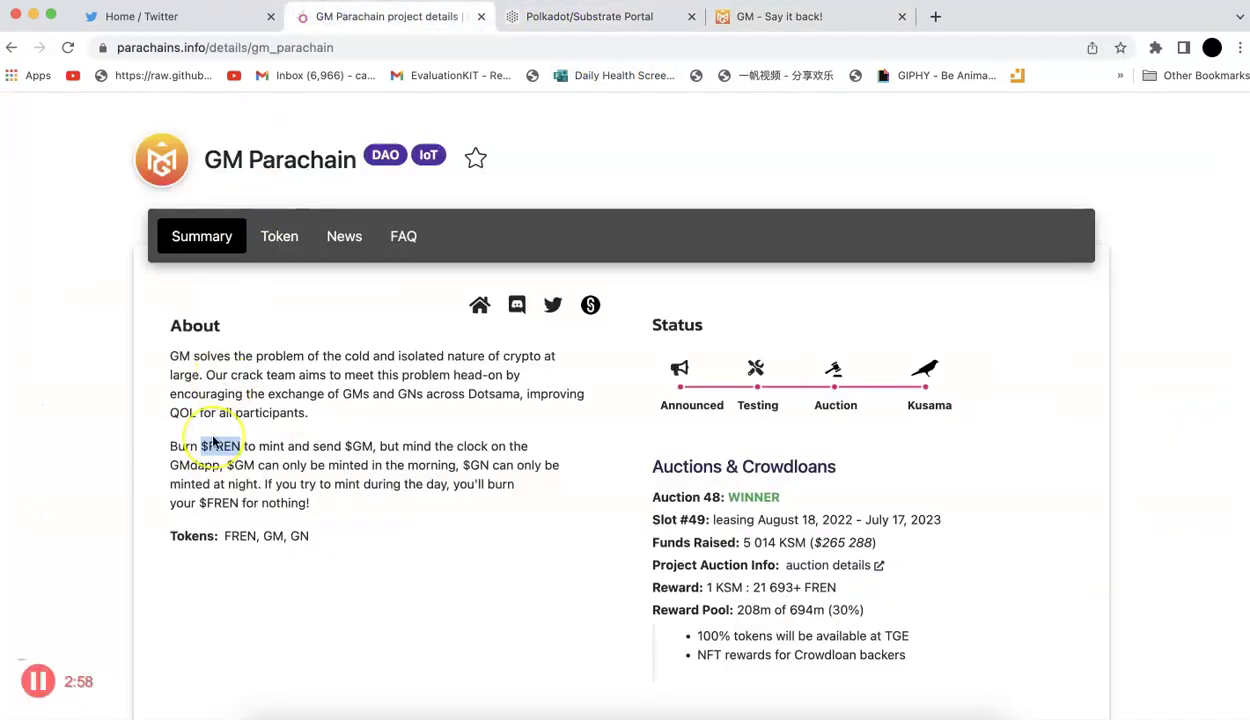